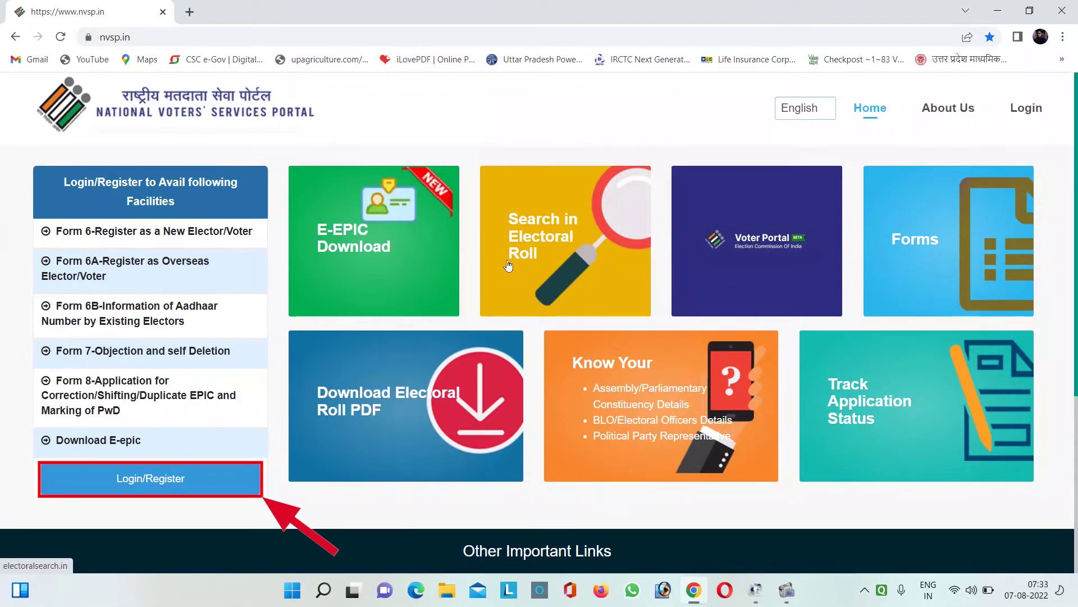
# - From the Login/Register page, start registering as a new user on NVSP
pyautogui.click(209, 478)
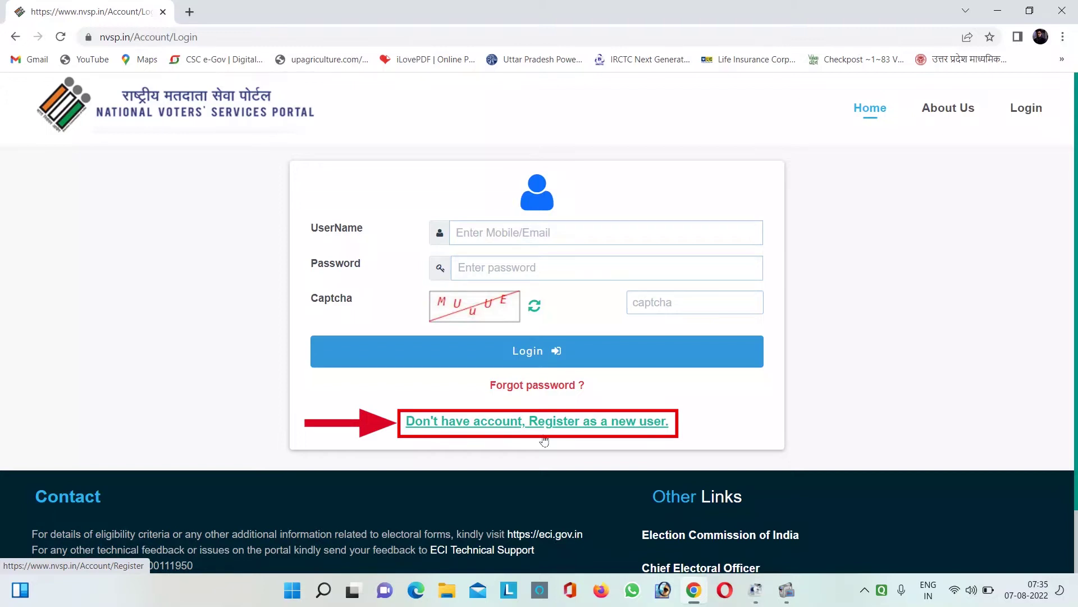
pyautogui.click(544, 439)
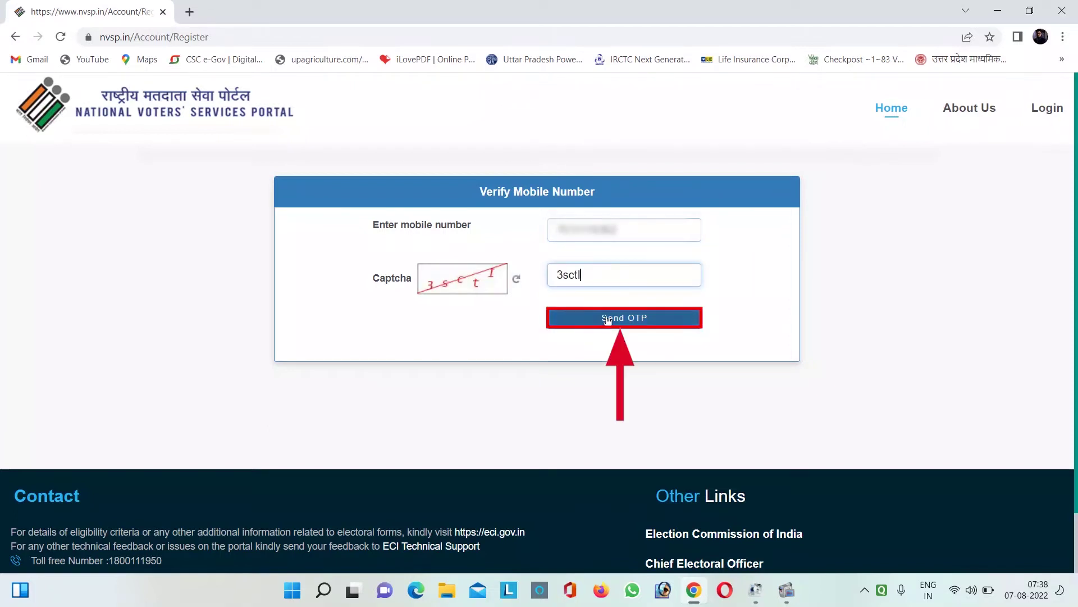
# - Send the OTP to the mobile number, then enter and verify the received code
pyautogui.click(609, 318)
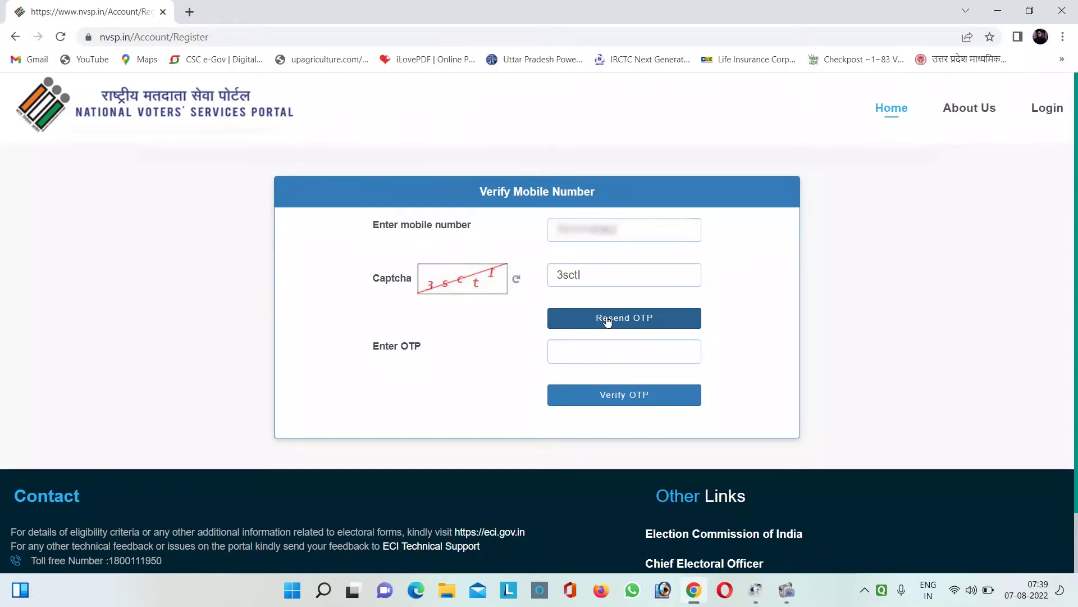
pyautogui.click(608, 352)
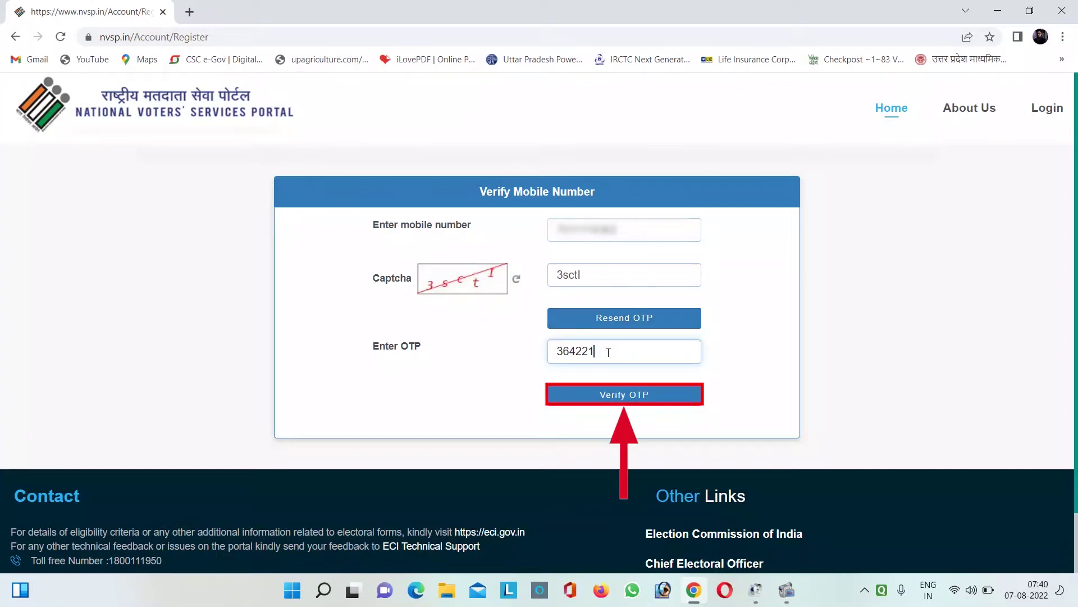
pyautogui.click(613, 396)
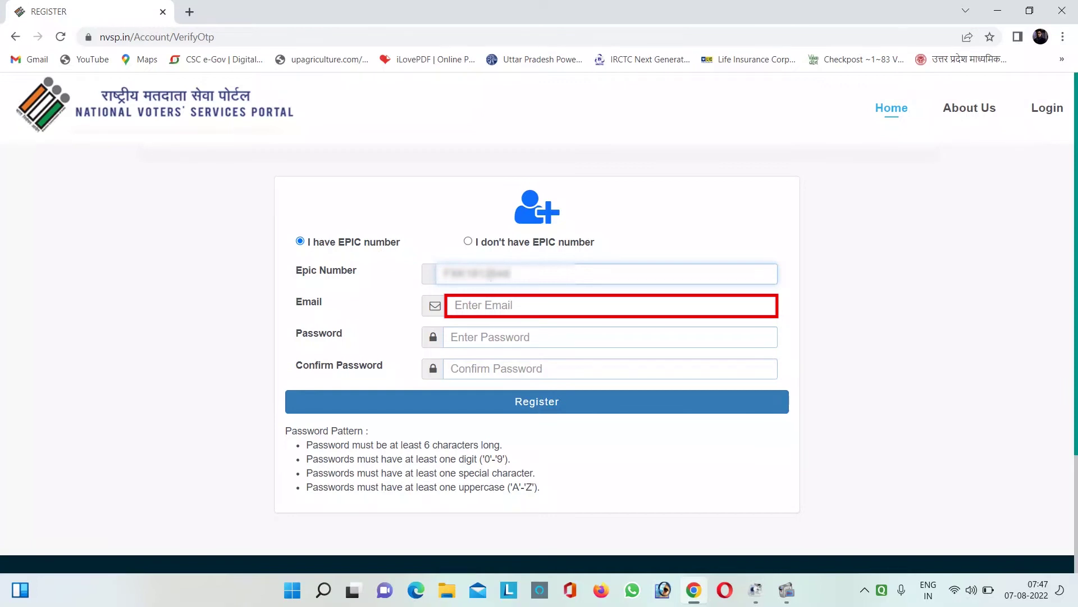
# - Enter and confirm the new account password, then register the account
pyautogui.click(491, 335)
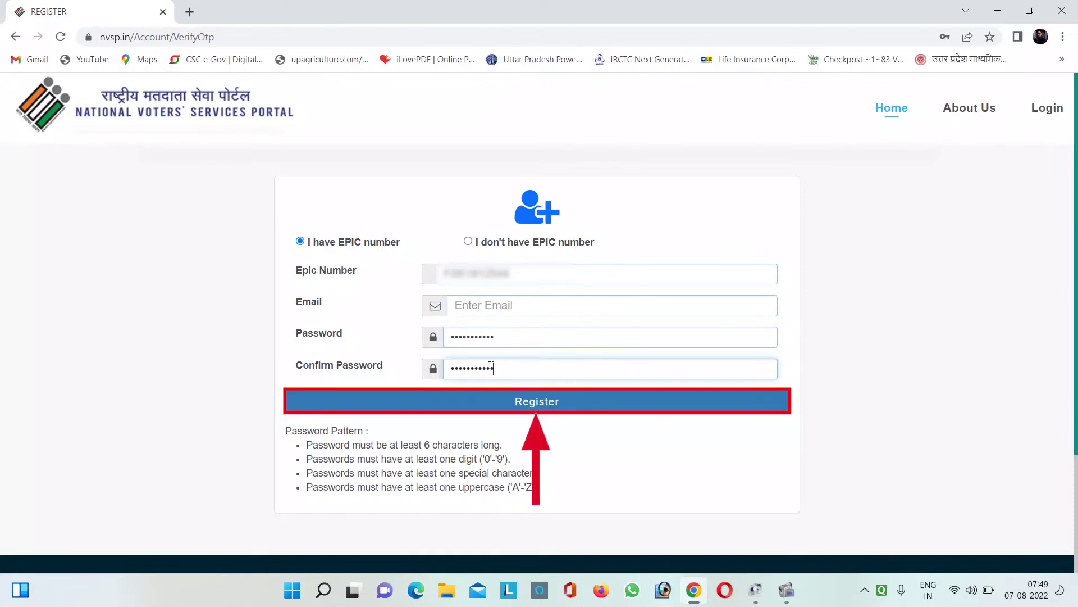
pyautogui.click(497, 403)
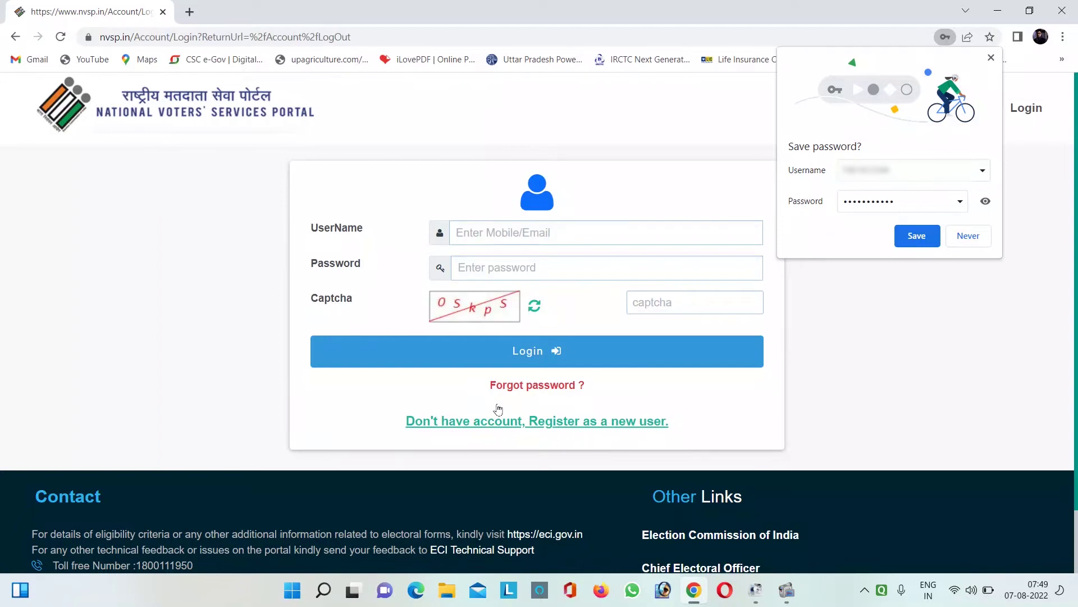
# - Dismiss the browser's save-password prompt and log in with the new account's credentials
pyautogui.click(971, 236)
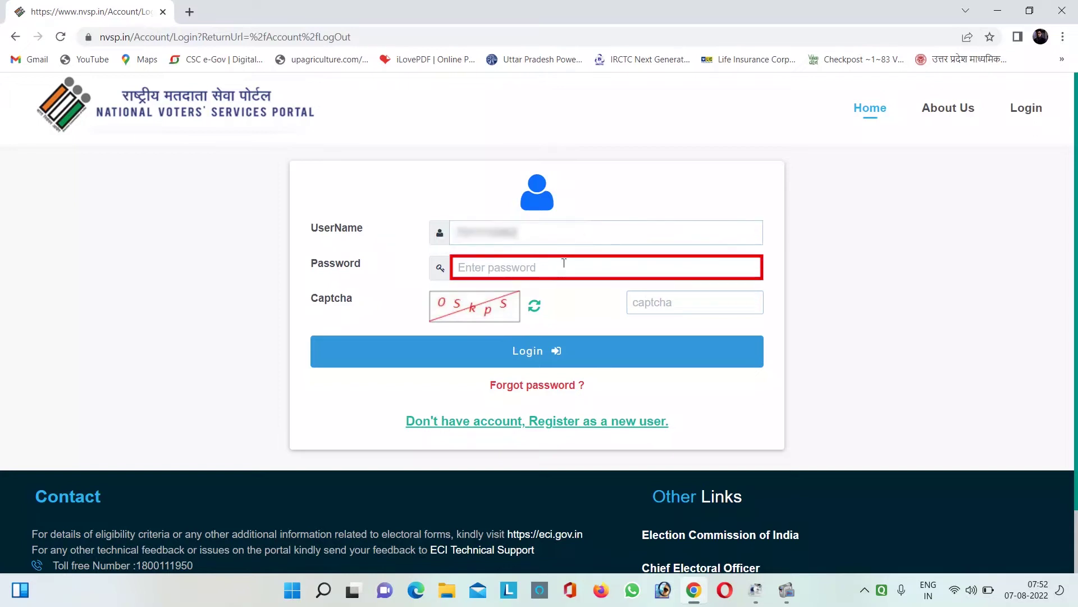
pyautogui.click(562, 263)
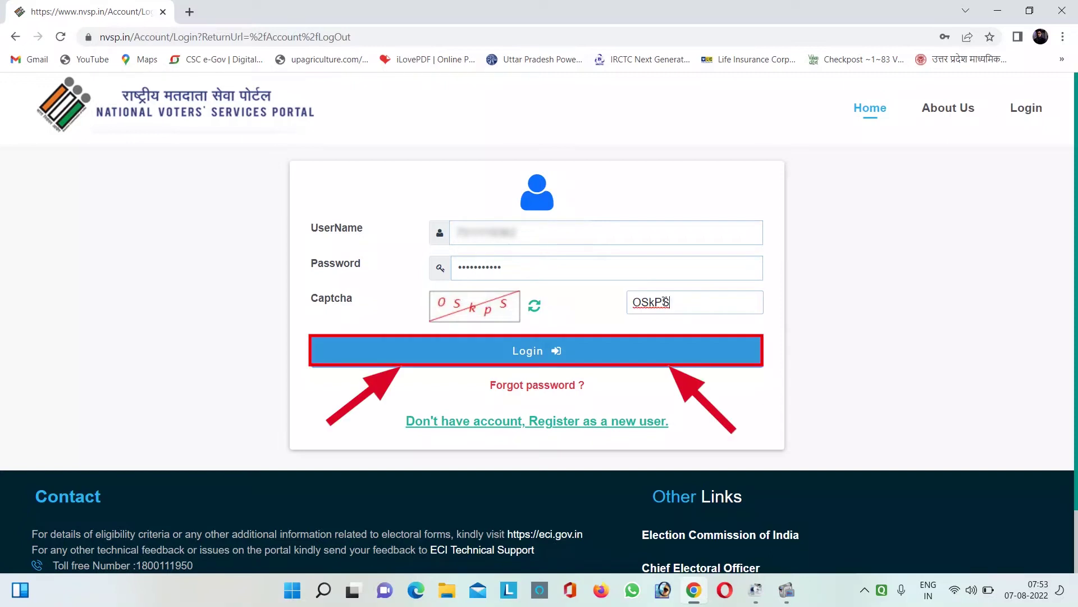
pyautogui.click(566, 346)
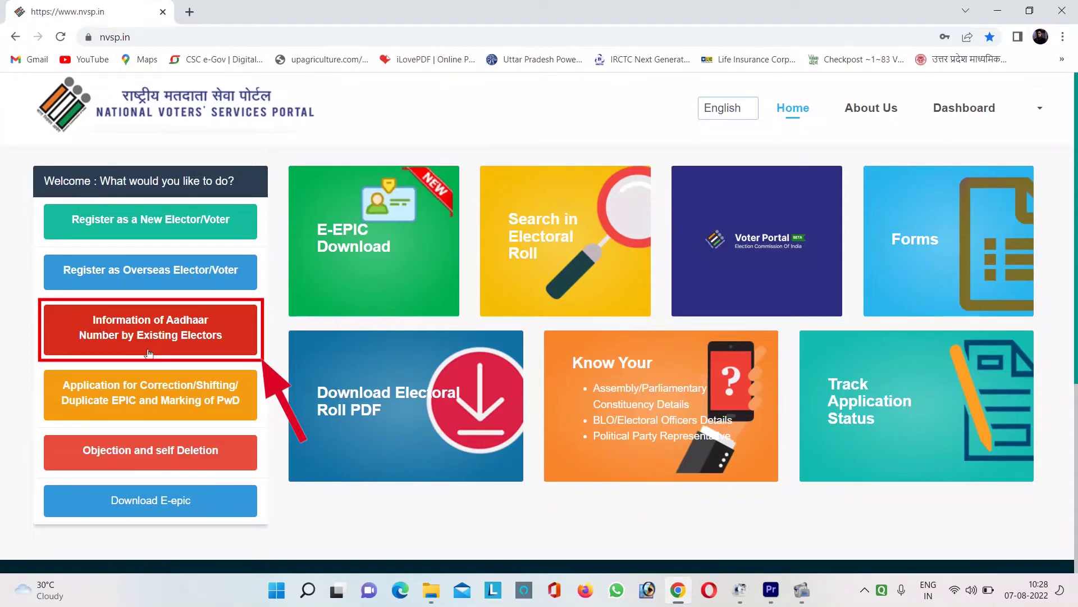
# - From the Aadhaar information forms list, open the Form 6B instructions PDF and the Form 6B application
pyautogui.click(149, 352)
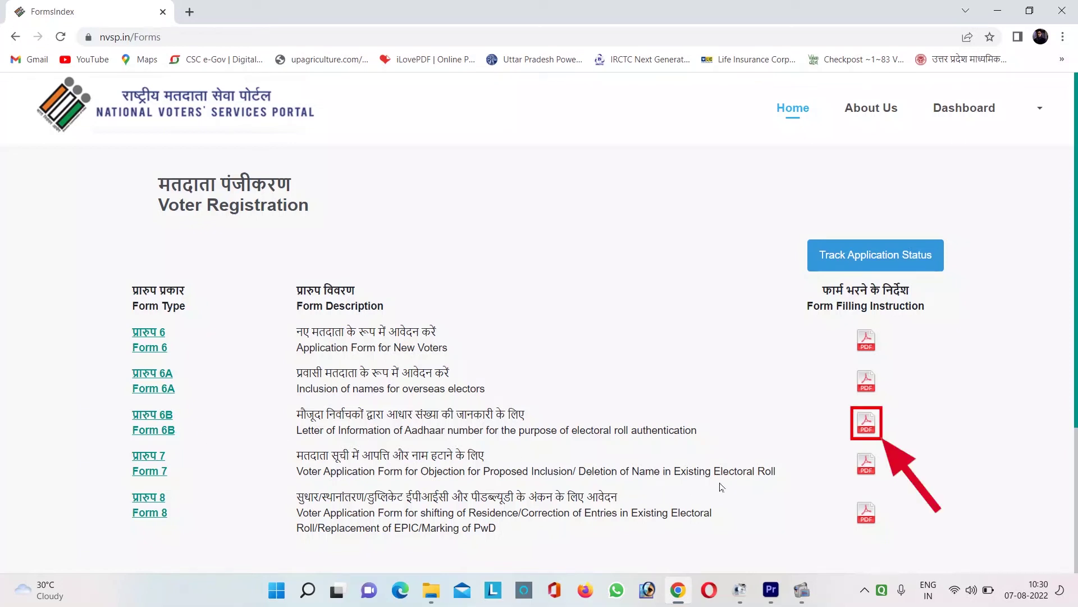
pyautogui.click(867, 423)
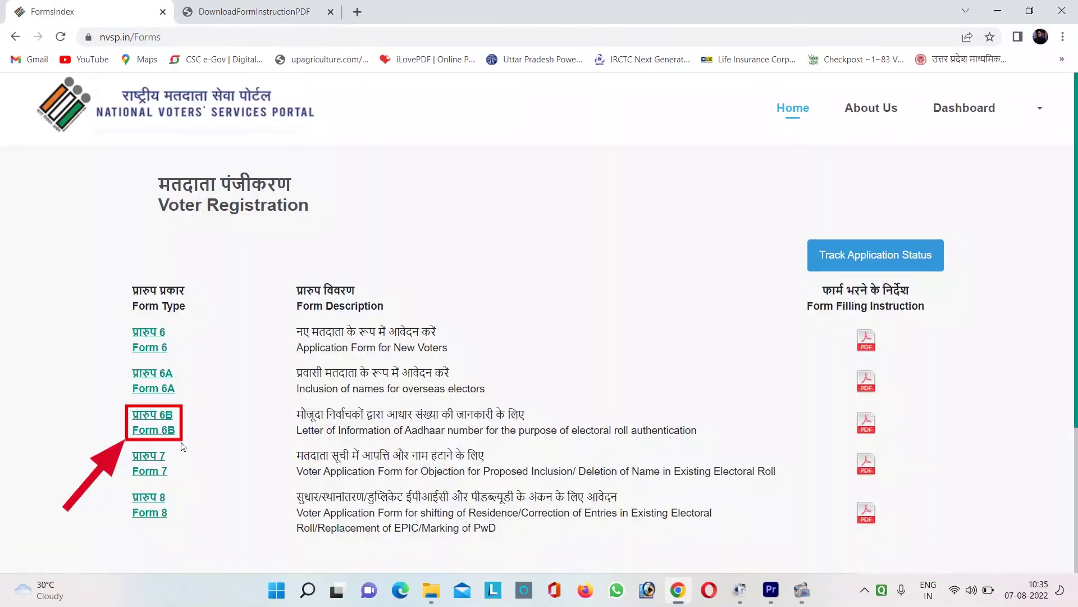
pyautogui.moveTo(181, 447); pyautogui.dragTo(170, 438)
pyautogui.click(170, 437)
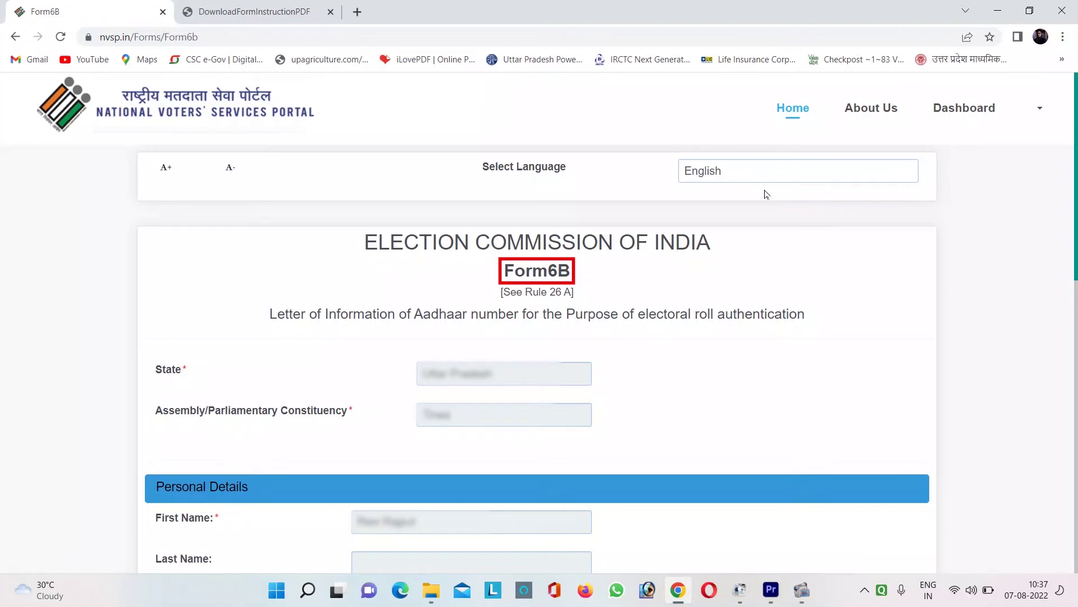
# - Fill in Form 6B's mobile number, e-mail, Aadhaar number, place and captcha
pyautogui.scroll(-3, 766, 194)
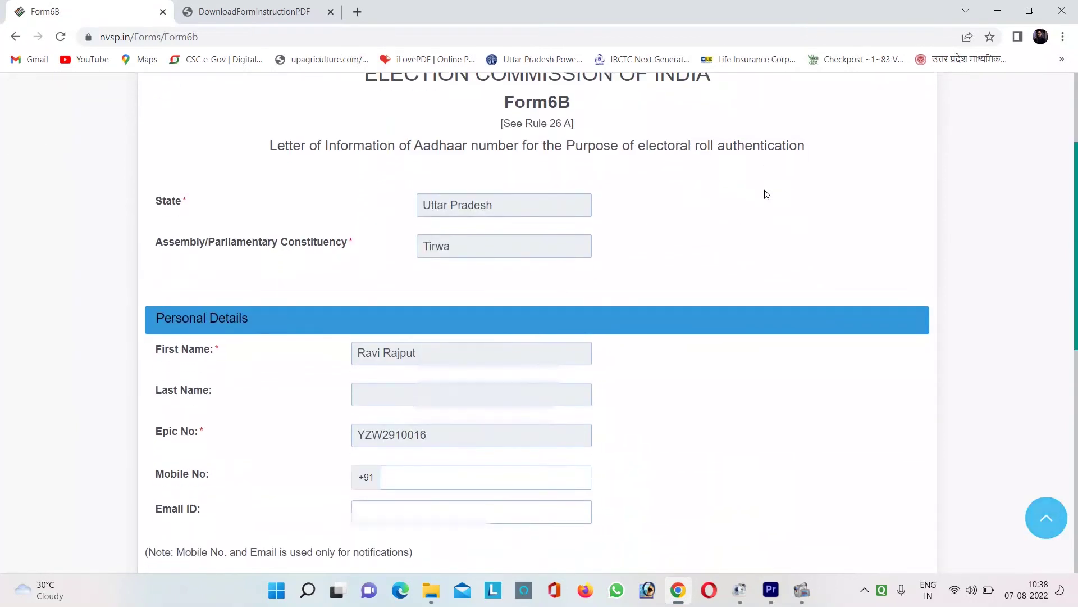
pyautogui.scroll(-2, 767, 194)
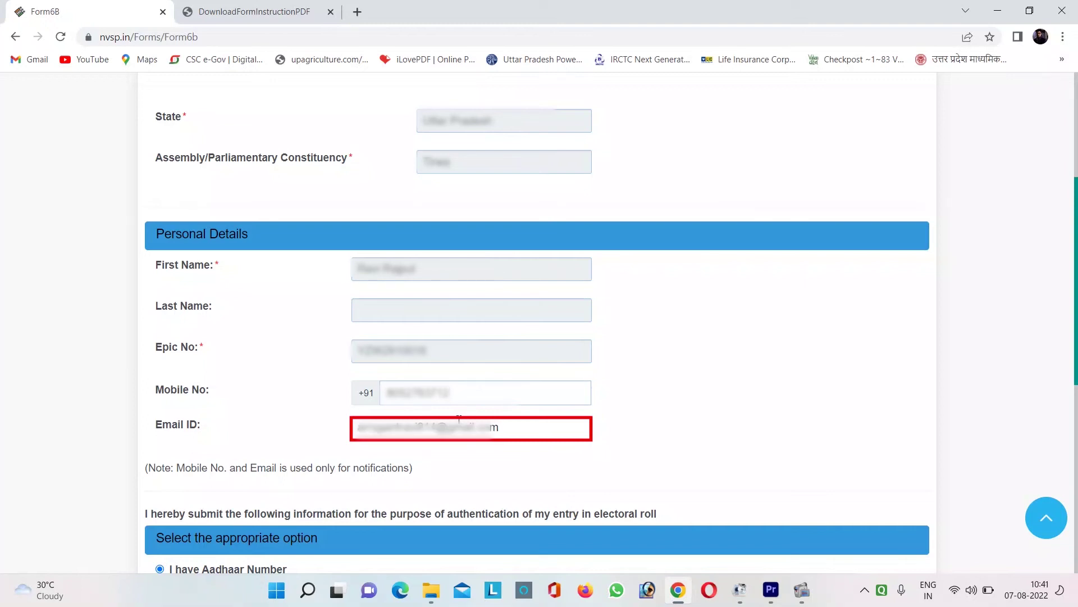
pyautogui.moveTo(1076, 317); pyautogui.dragTo(1076, 445)
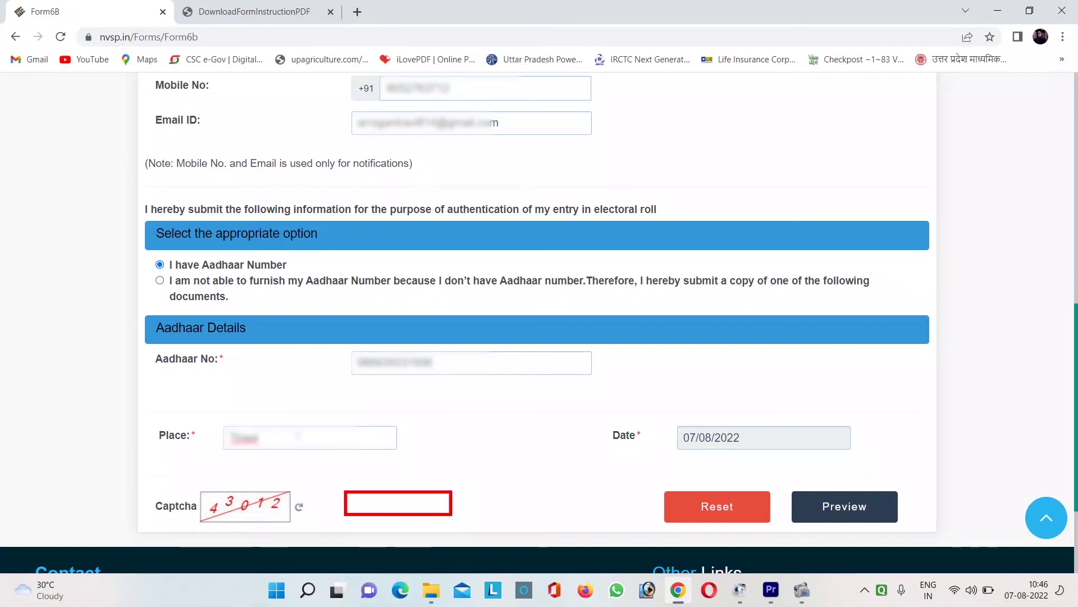
pyautogui.click(367, 498)
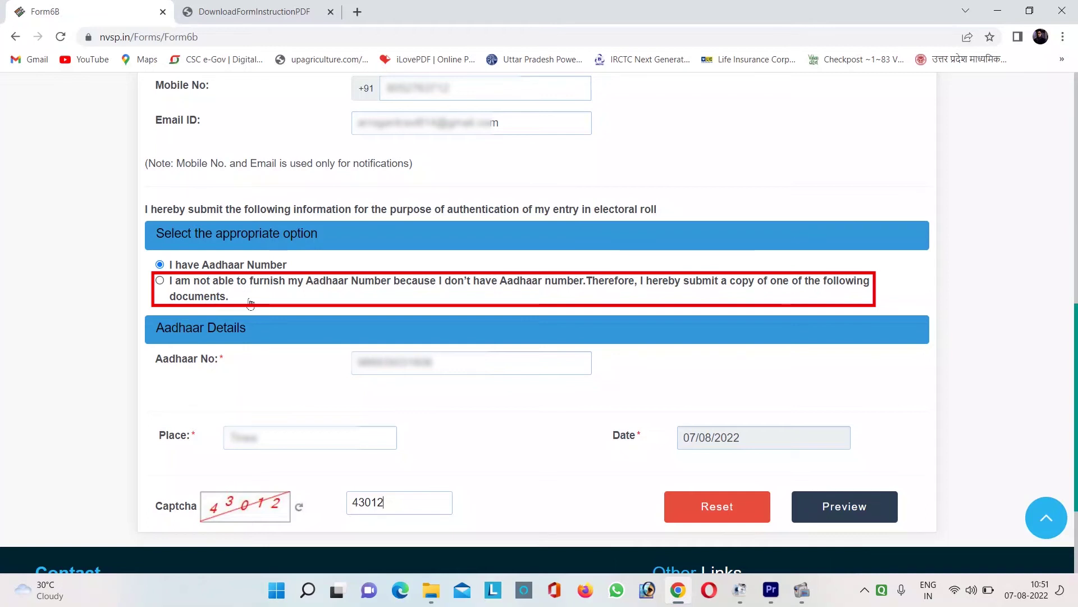
# - Try the no-Aadhaar option with PAN Card, then reselect 'I have Aadhaar Number'
pyautogui.click(251, 298)
pyautogui.click(729, 370)
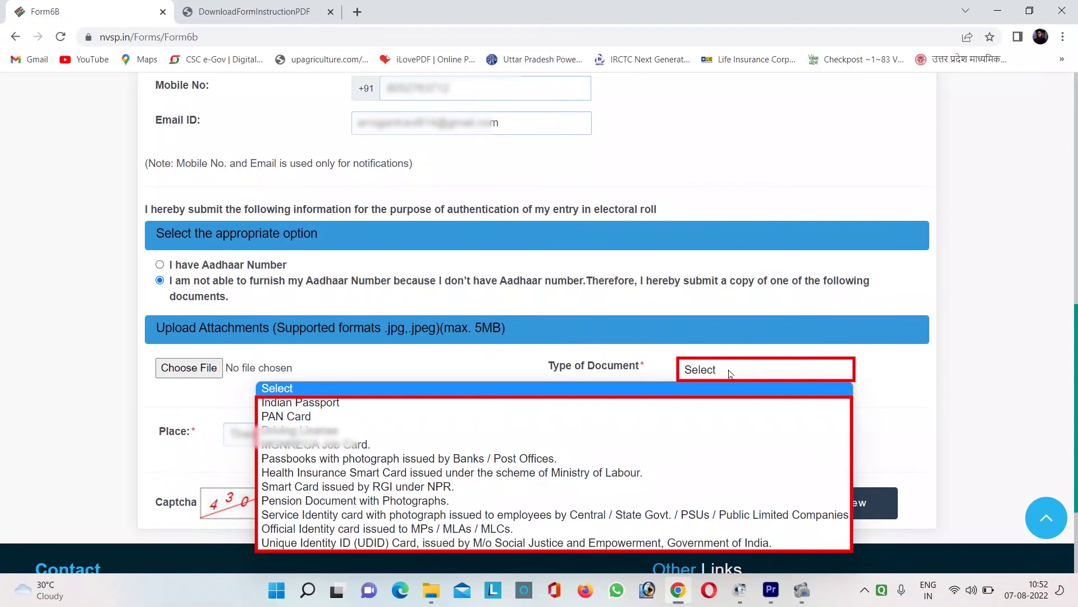
pyautogui.press('Down')
pyautogui.press('Down')
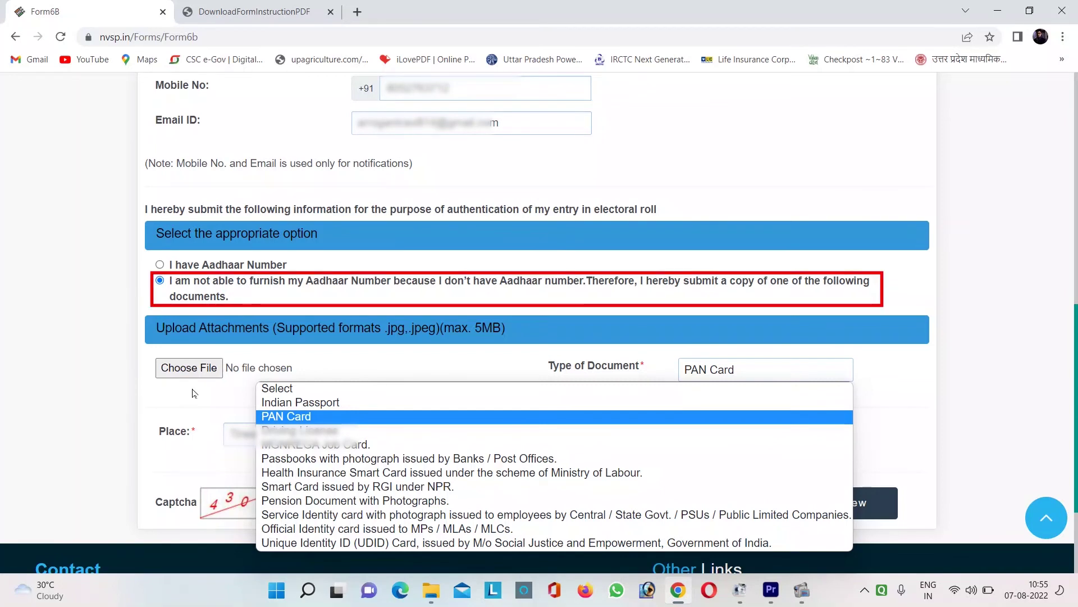
pyautogui.click(160, 267)
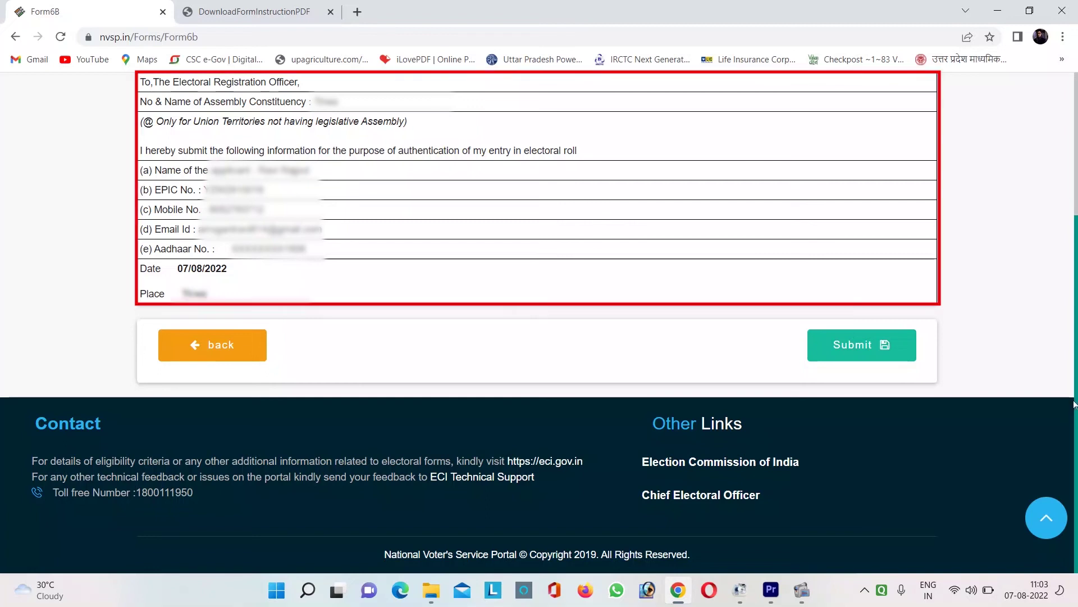
# - Scroll through the Form 6B preview to review it, then submit the form
pyautogui.moveTo(1075, 397); pyautogui.dragTo(1073, 306)
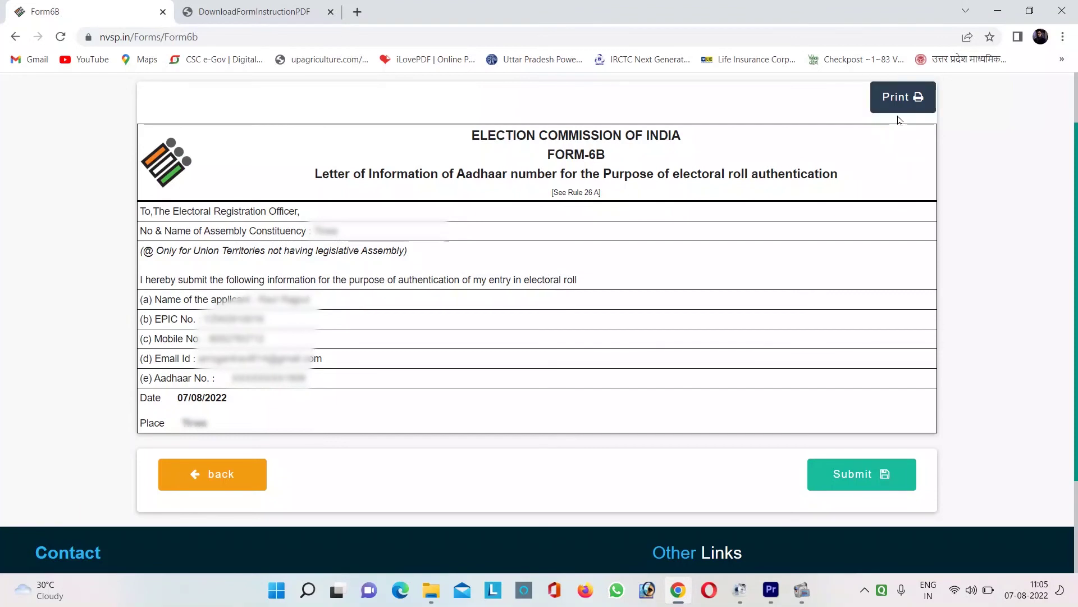
pyautogui.click(852, 491)
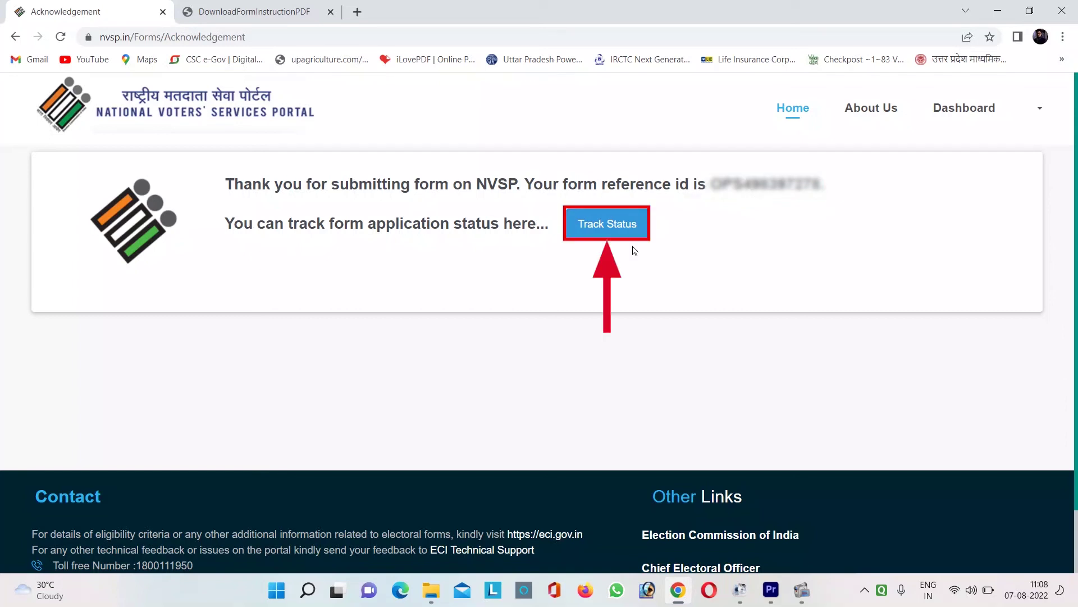
# - Track the Form 6B application by its reference id and confirm it is at the Submitted stage
pyautogui.click(614, 236)
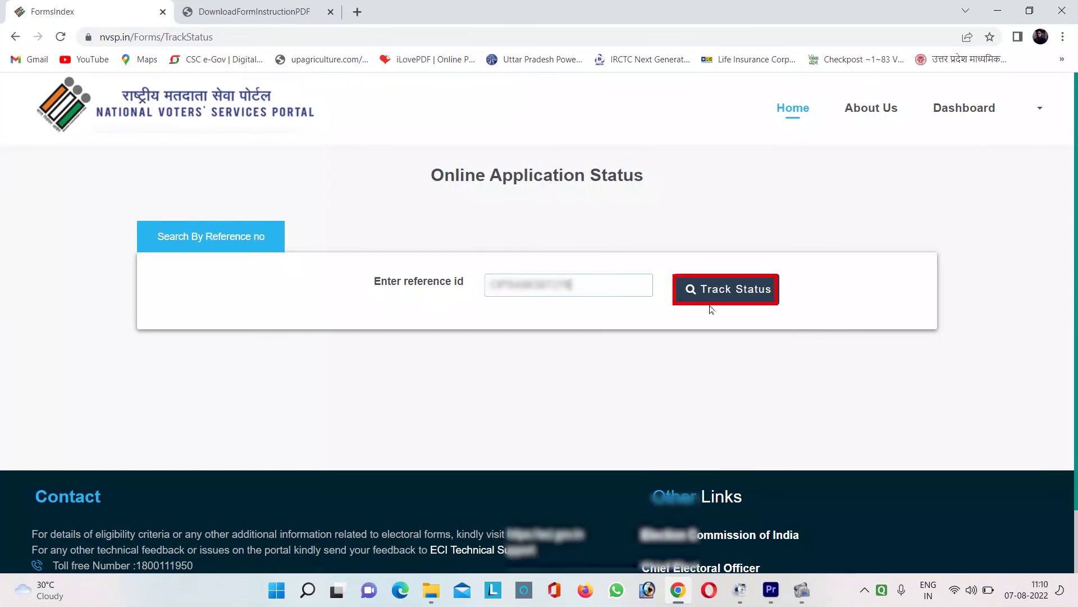
pyautogui.click(721, 307)
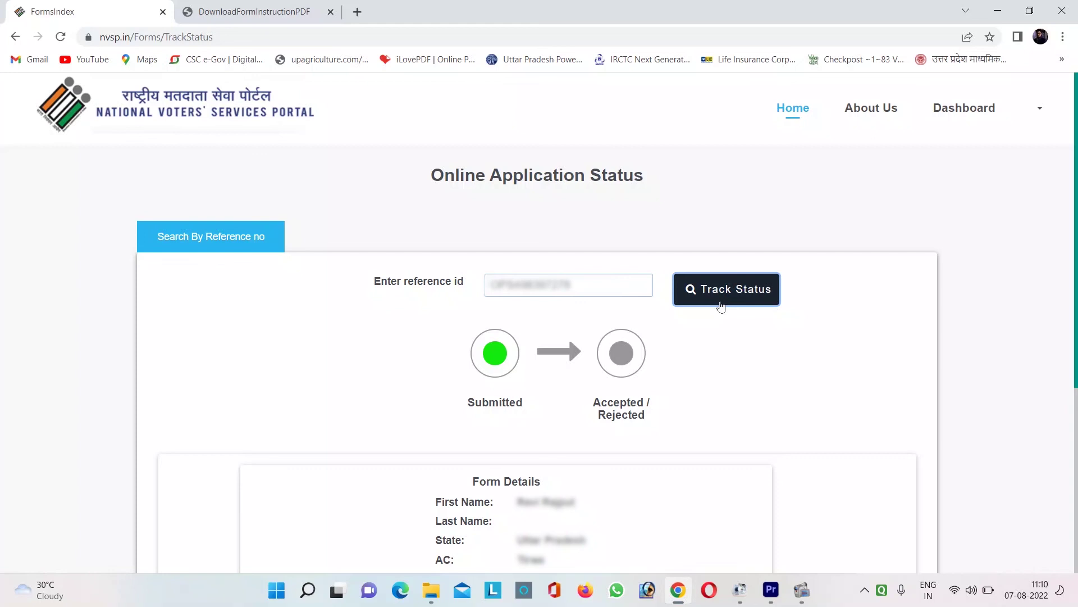
pyautogui.scroll(-2, 515, 306)
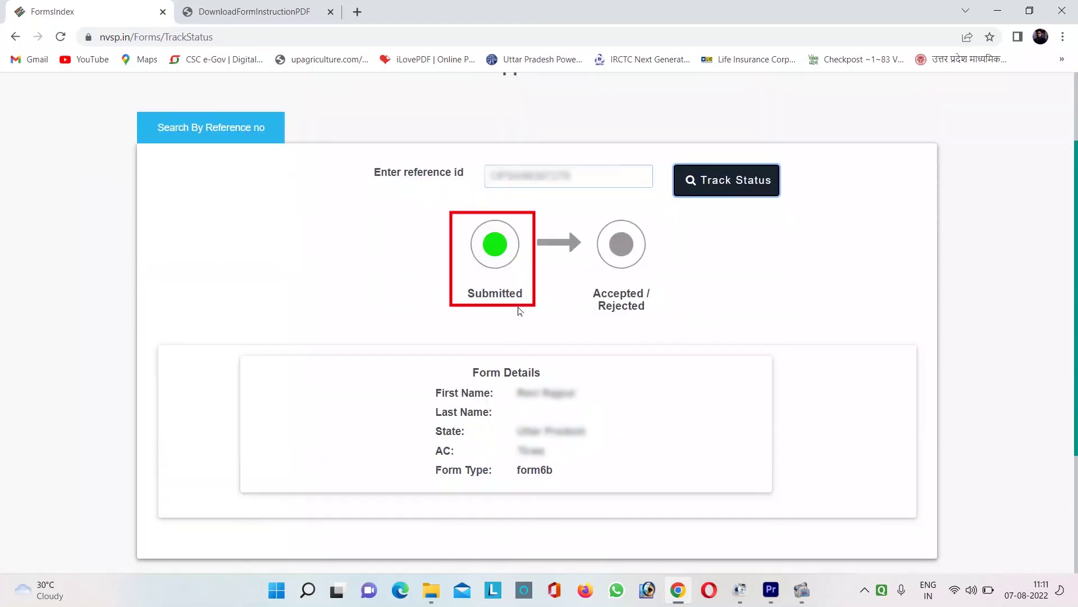